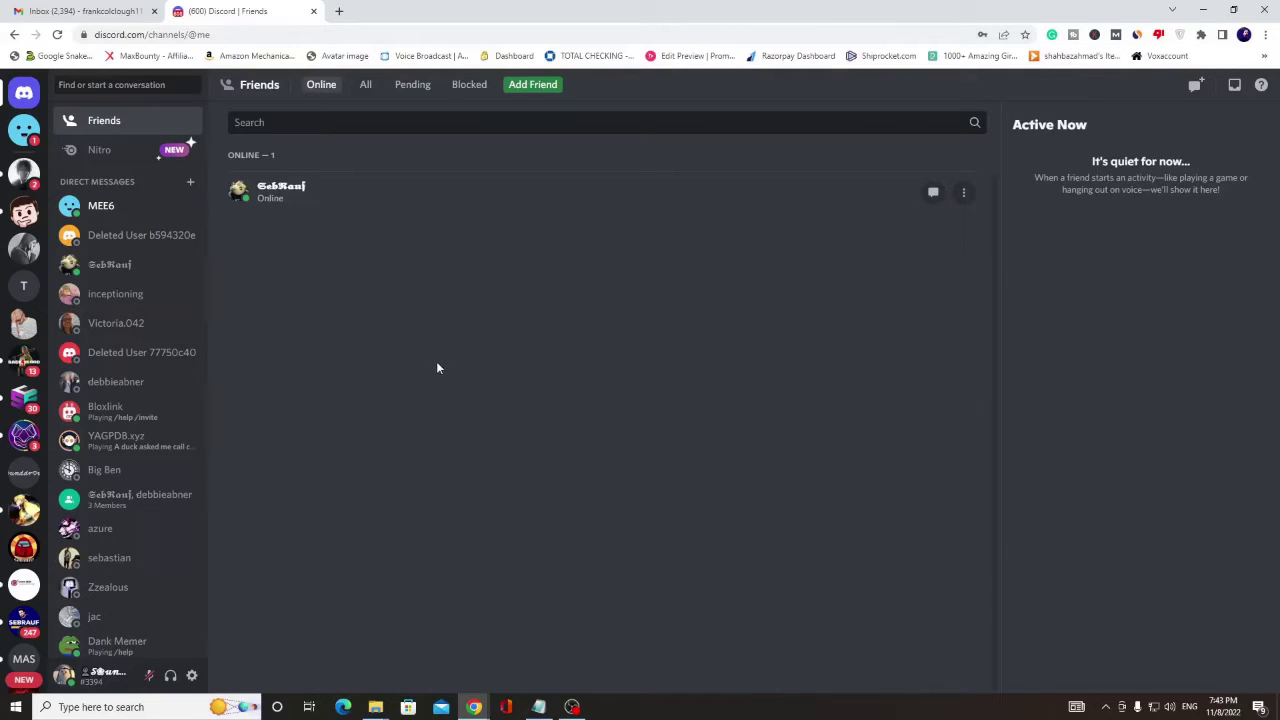
Step: Open the account settings, view the password update form, and close it without changes
left_click(192, 675)
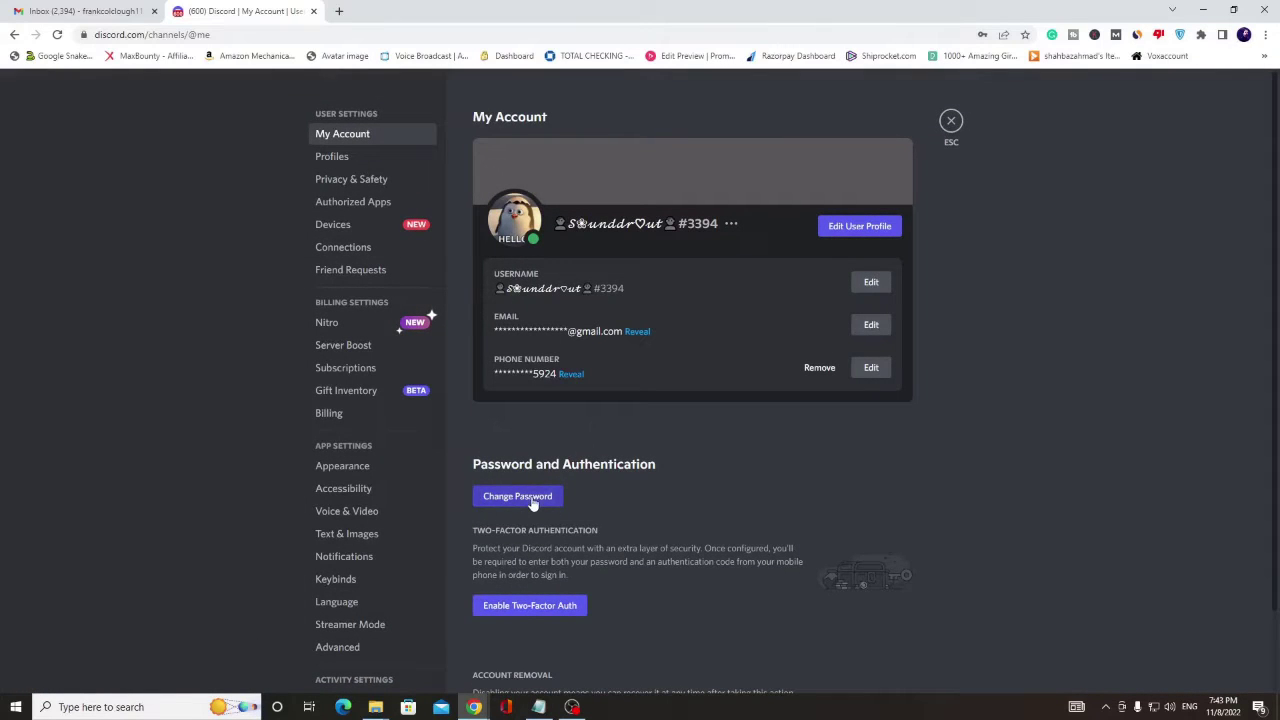
left_click(530, 498)
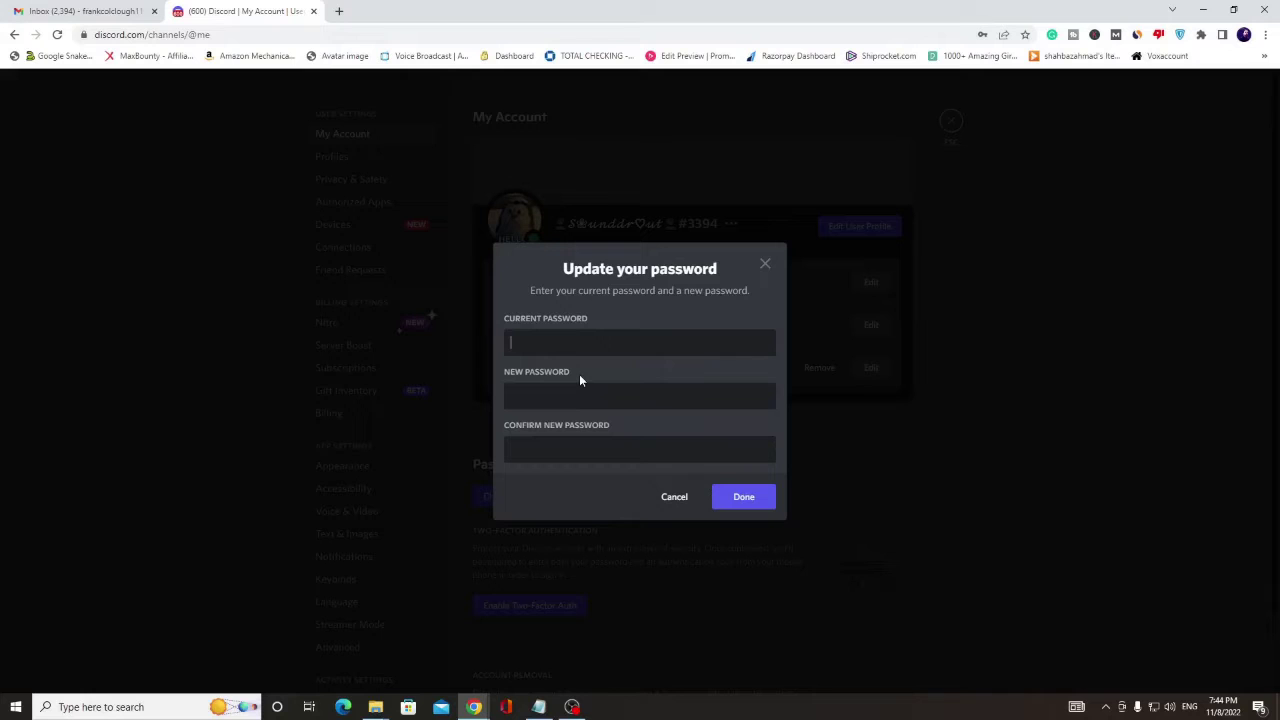
left_click(765, 266)
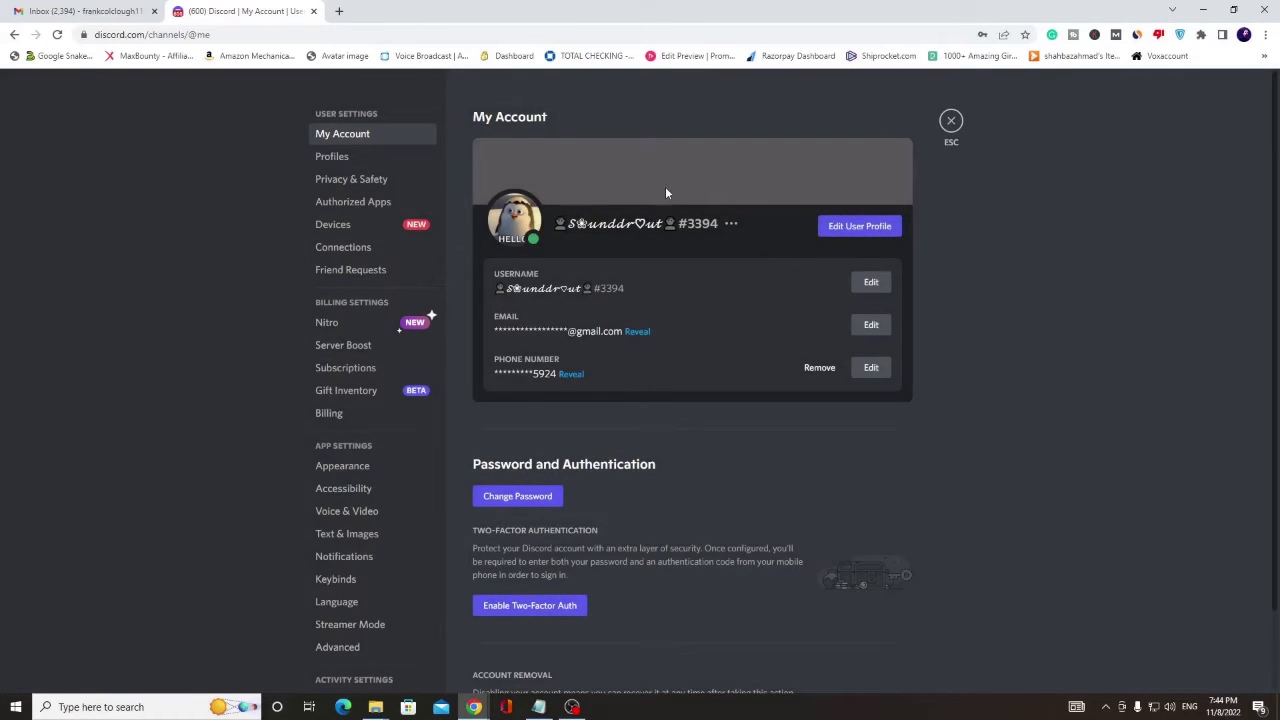
Step: Log out of the Discord account from the user settings and confirm the logout
scroll(400, 380, "down", 3)
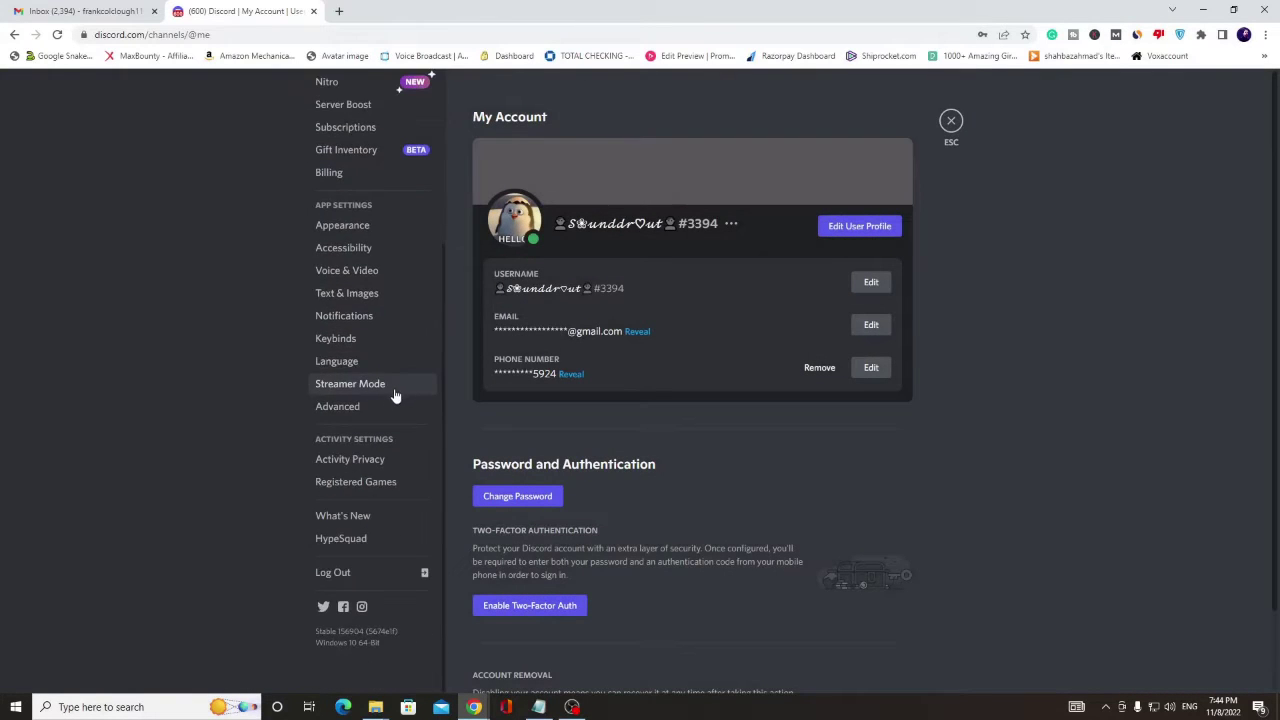
left_click(350, 574)
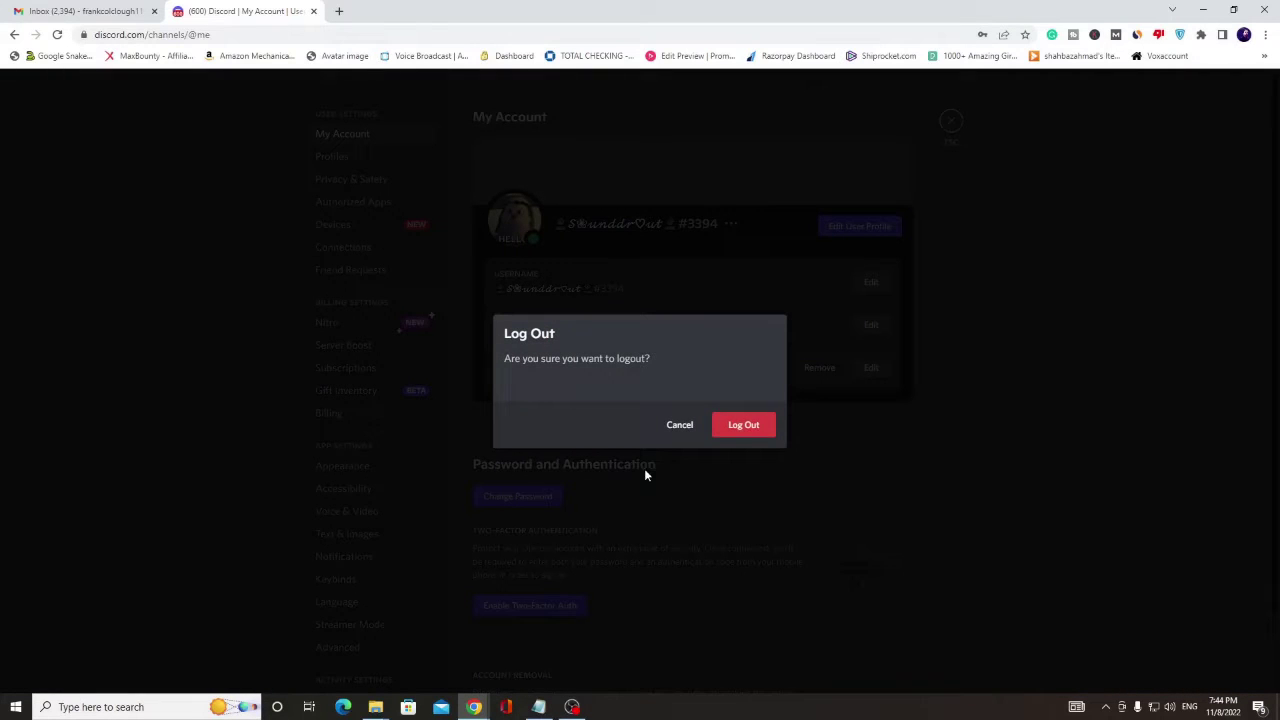
left_click(740, 425)
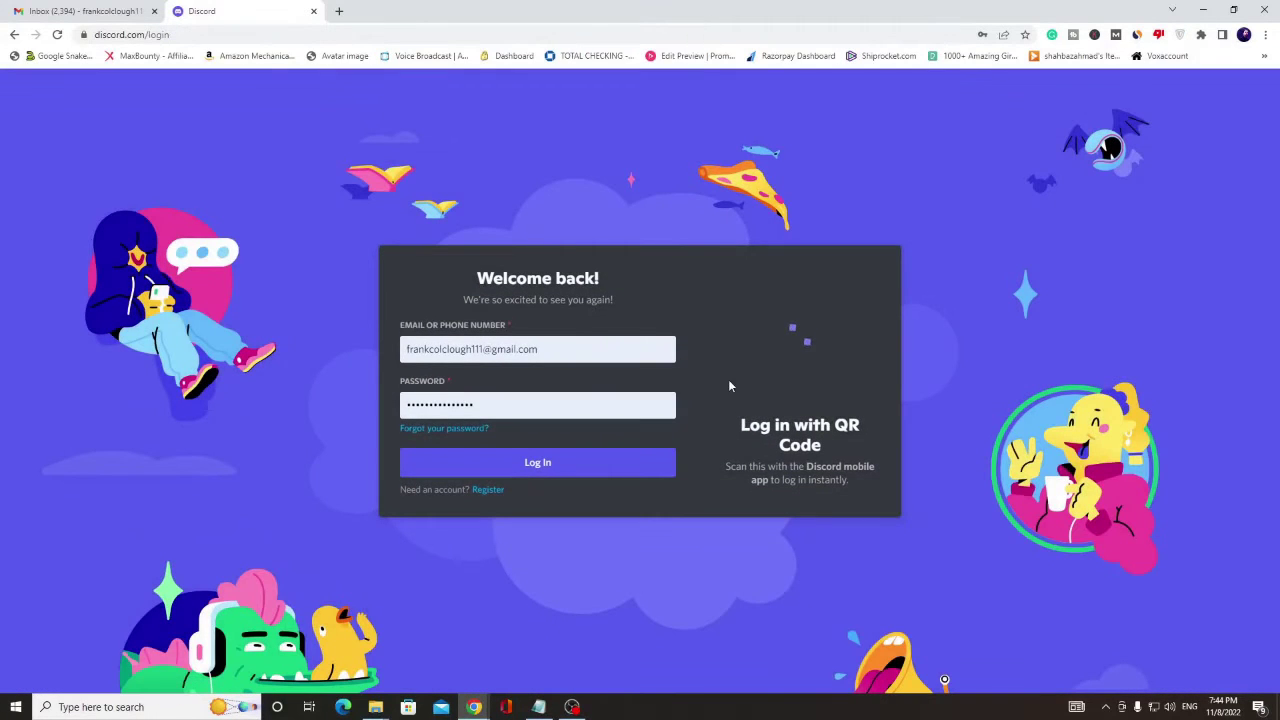
Step: Request a password reset from the Discord login form and open the Password Reset Request email in Gmail
left_click(590, 345)
left_click_drag(590, 348, 404, 349)
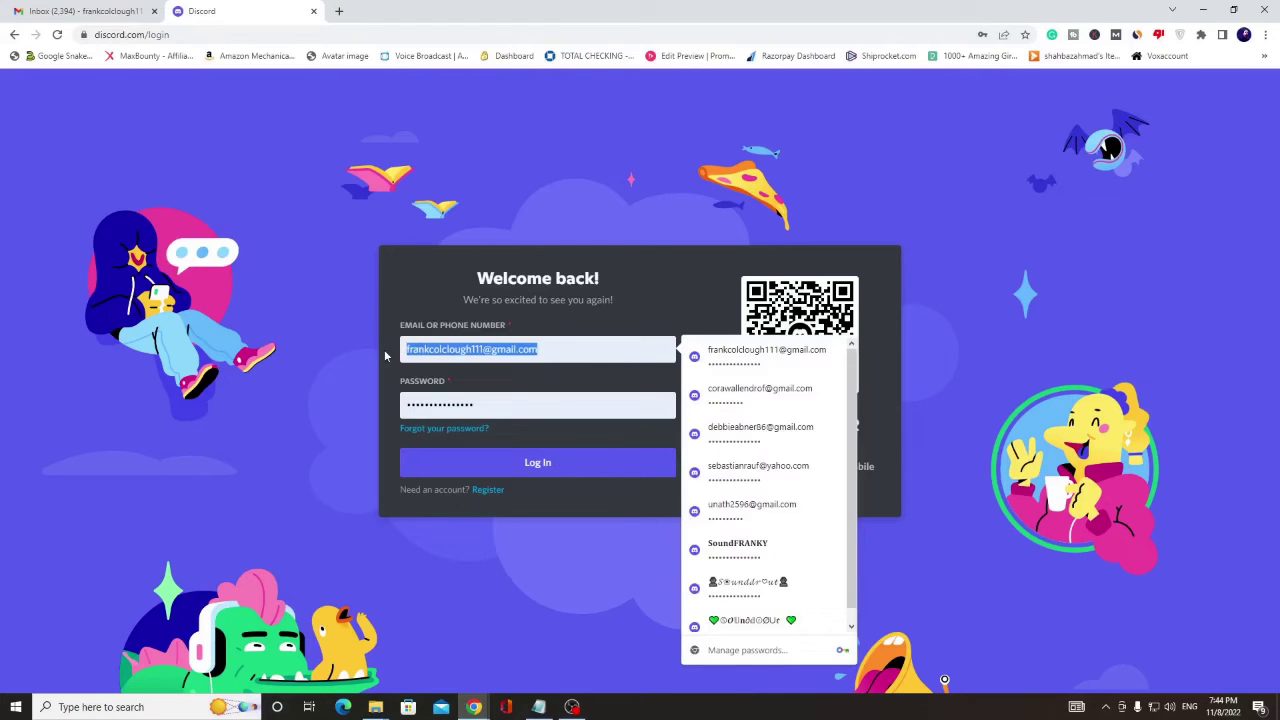
left_click_drag(501, 404, 363, 412)
left_click(502, 450)
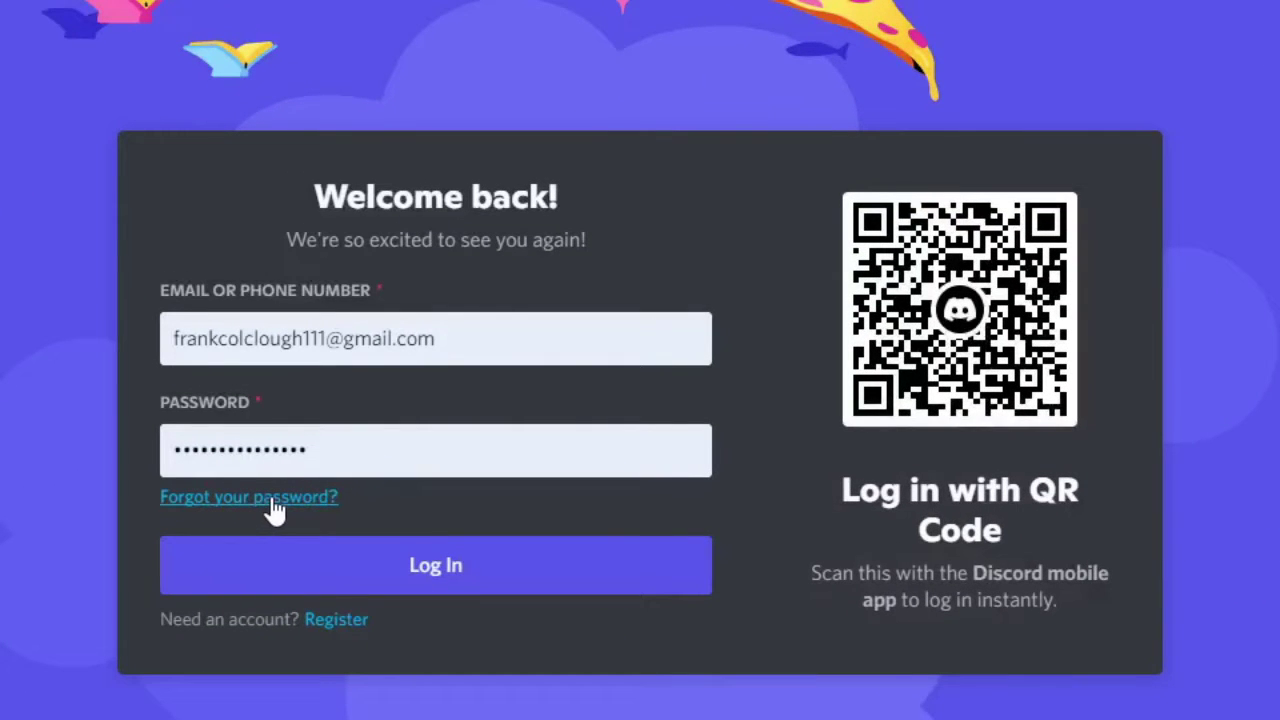
left_click(273, 500)
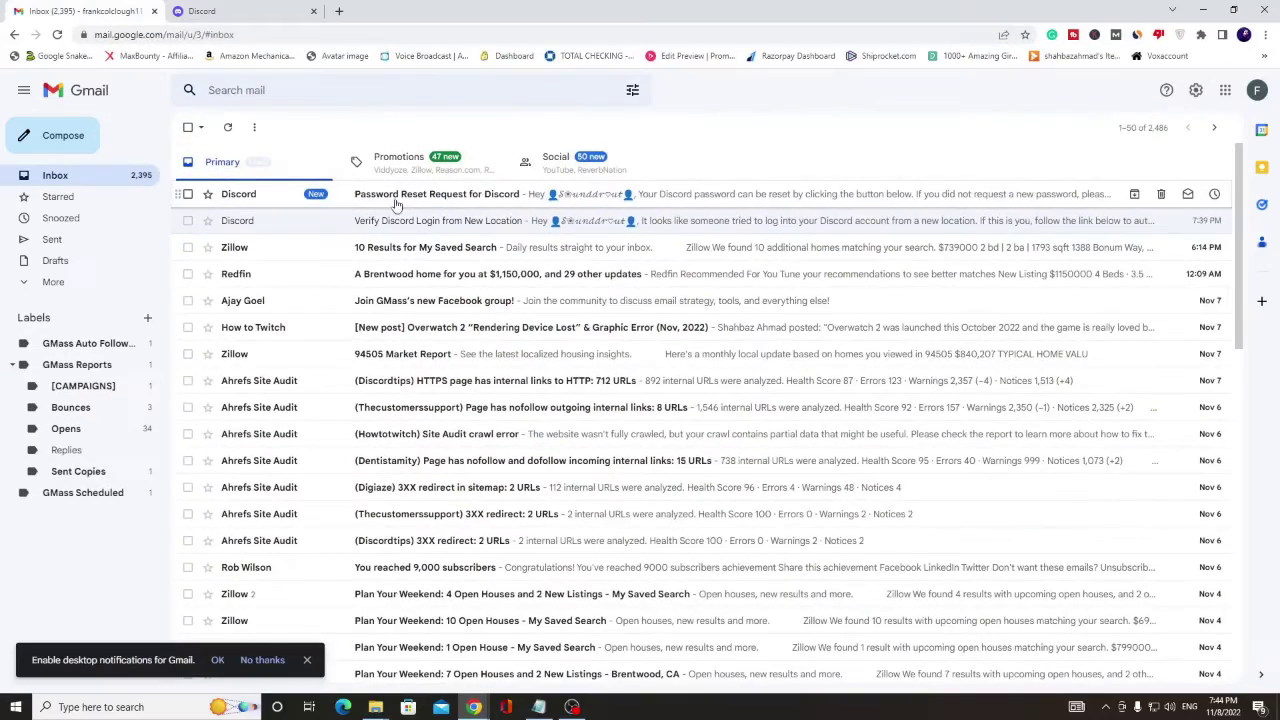
left_click(400, 200)
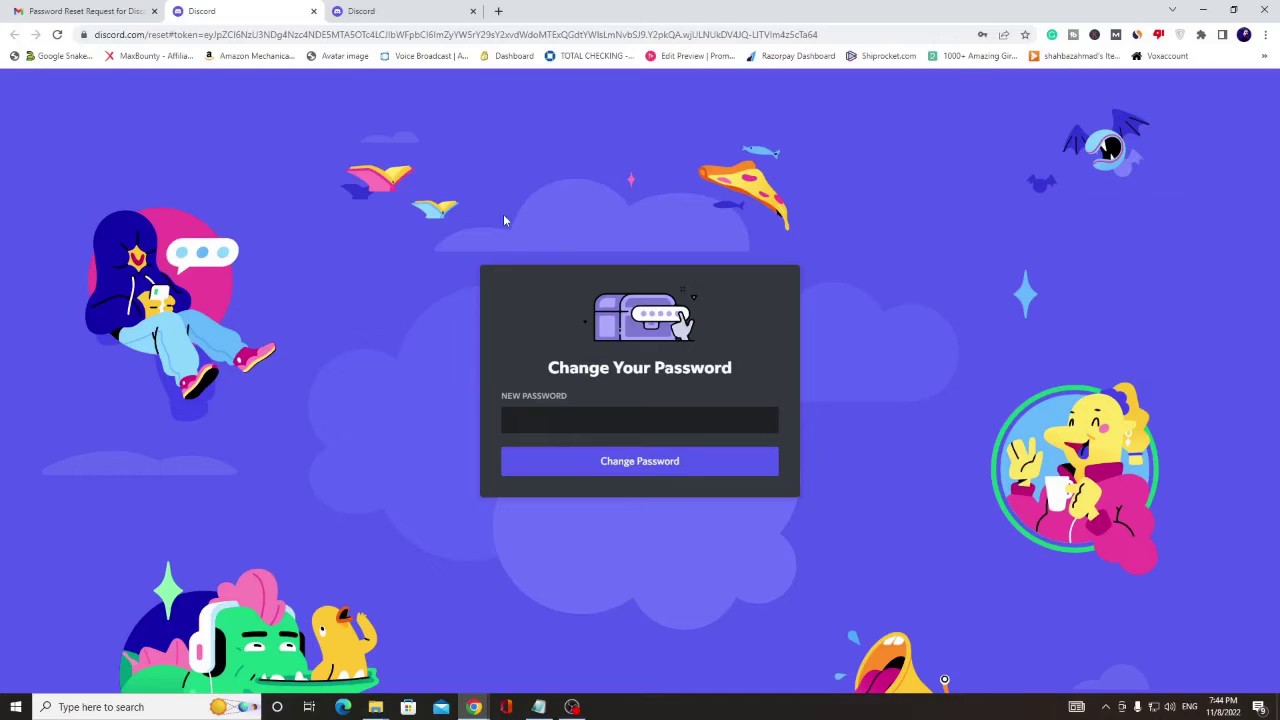
Step: Open the Discord Help Center at support.discord.com in a new browser tab
left_click(410, 11)
left_click(498, 11)
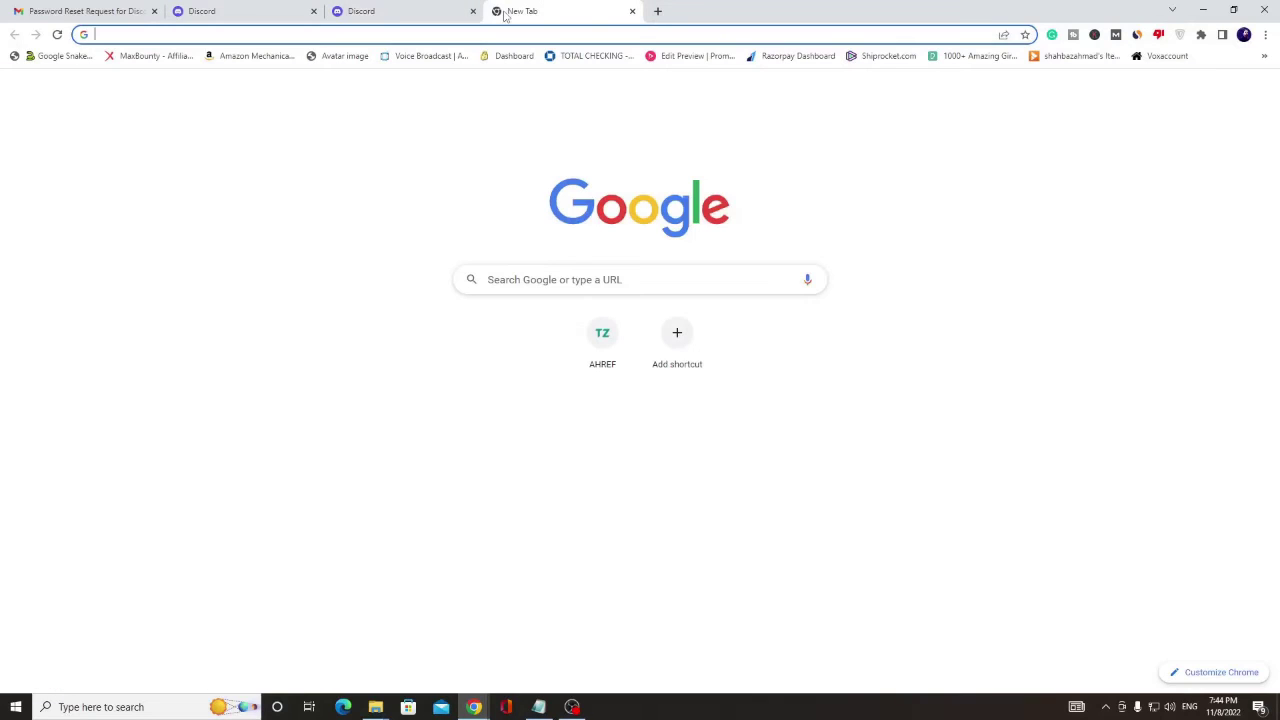
type("suppor")
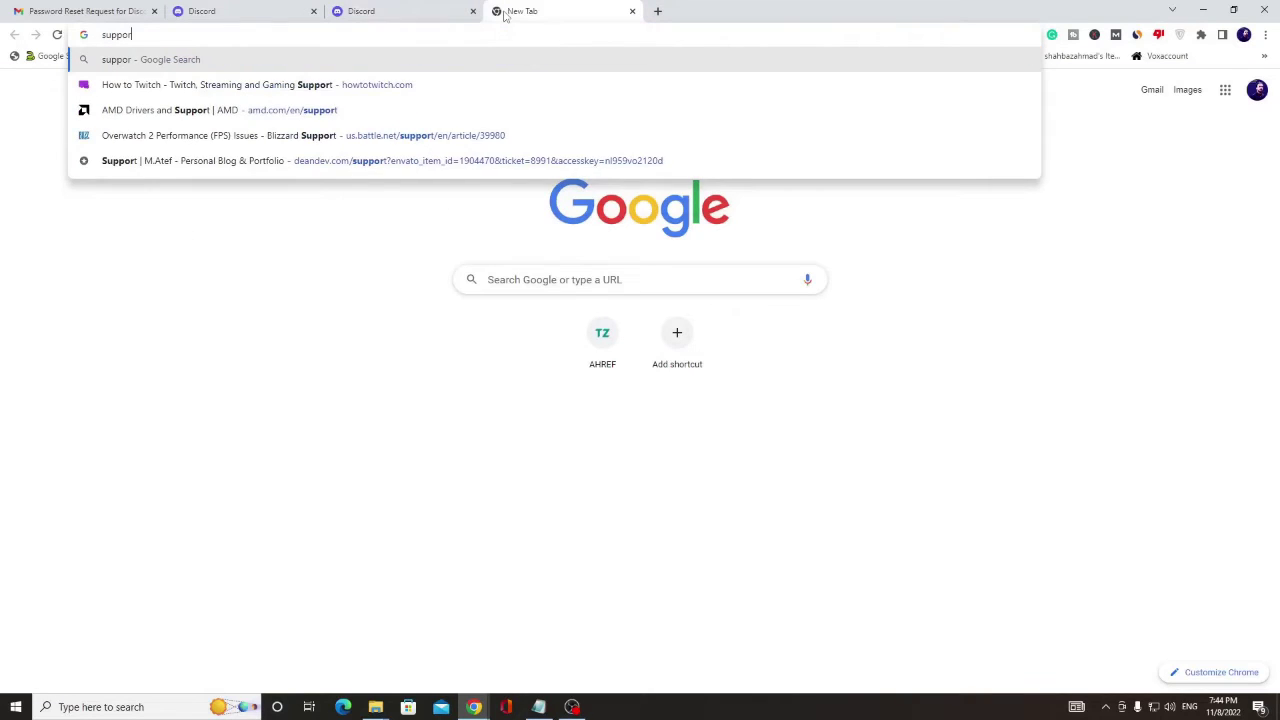
type("t.discord")
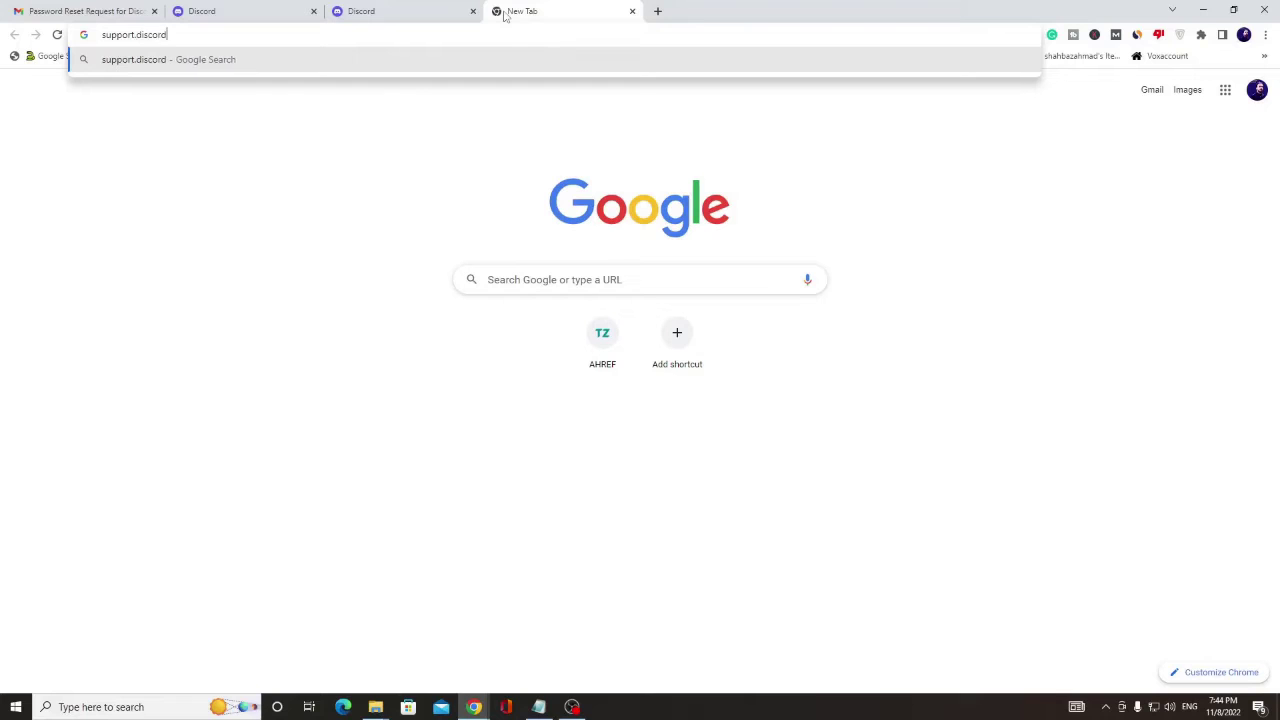
type(".com")
key("Return")
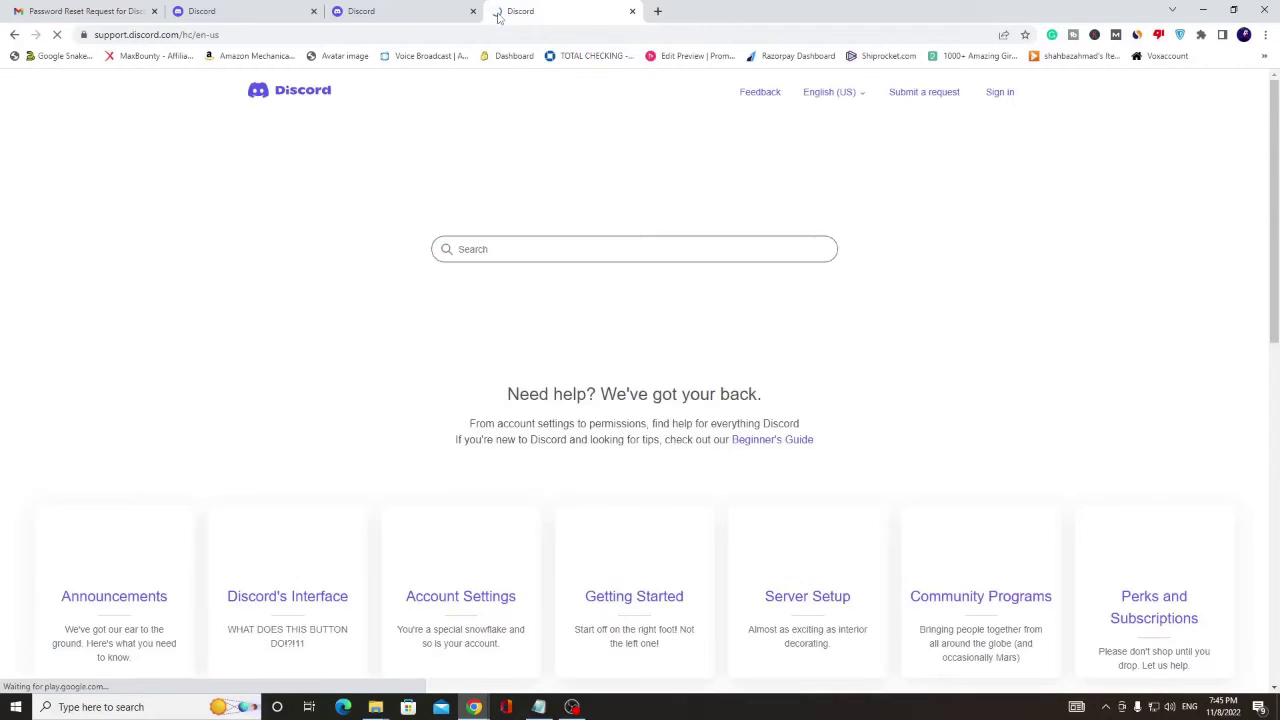
Step: Start a new support request from the Help Center and choose Help & Support as the help topic
scroll(518, 264, "down", 1)
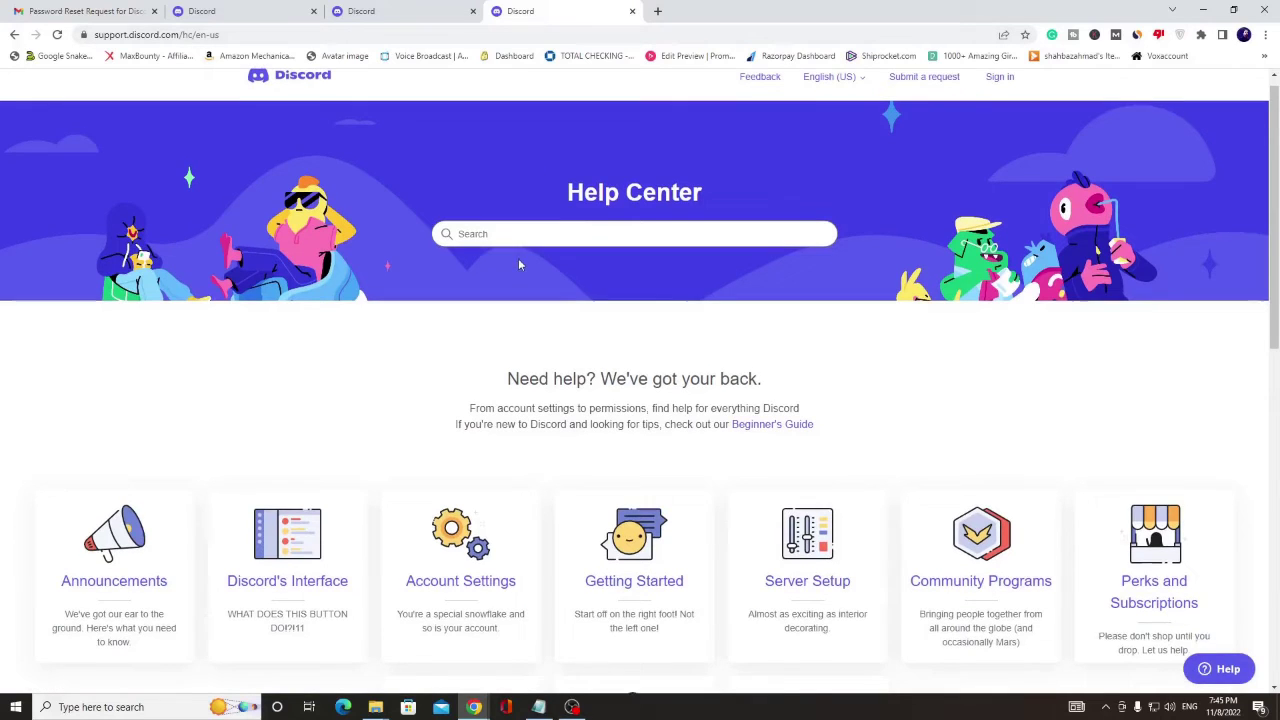
scroll(519, 264, "up", 1)
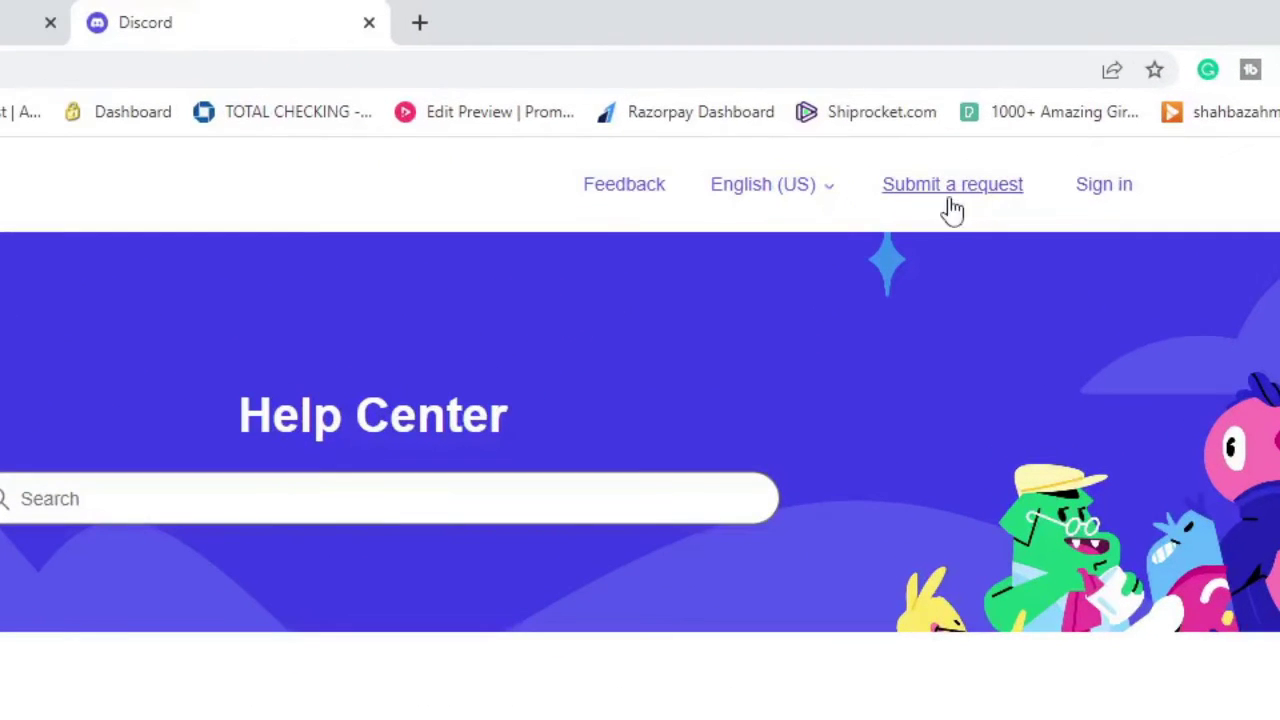
left_click(951, 200)
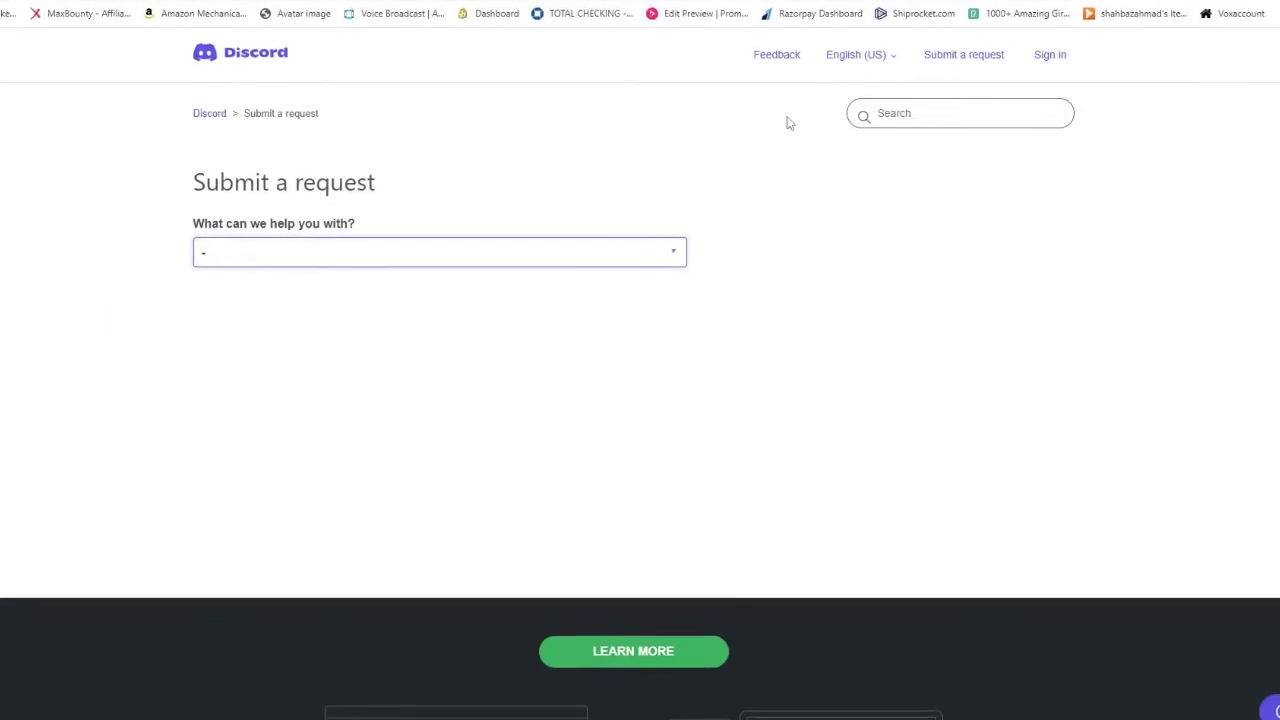
left_click(562, 256)
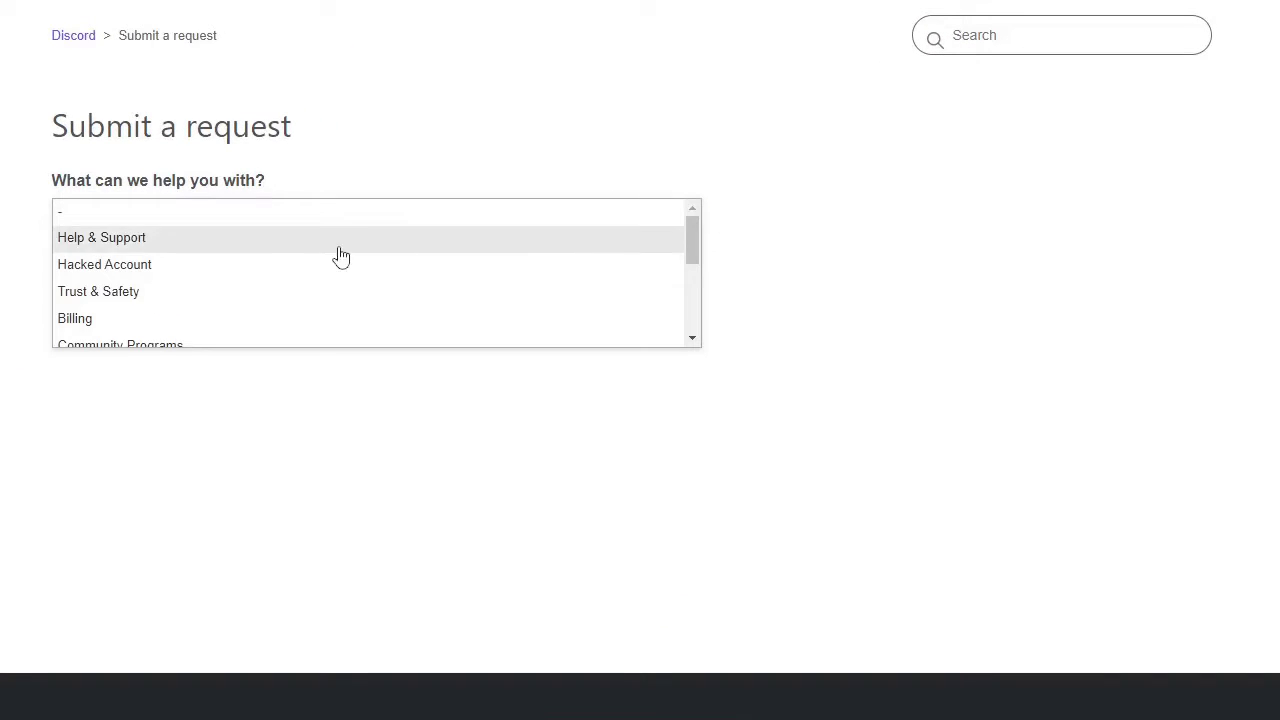
left_click(188, 241)
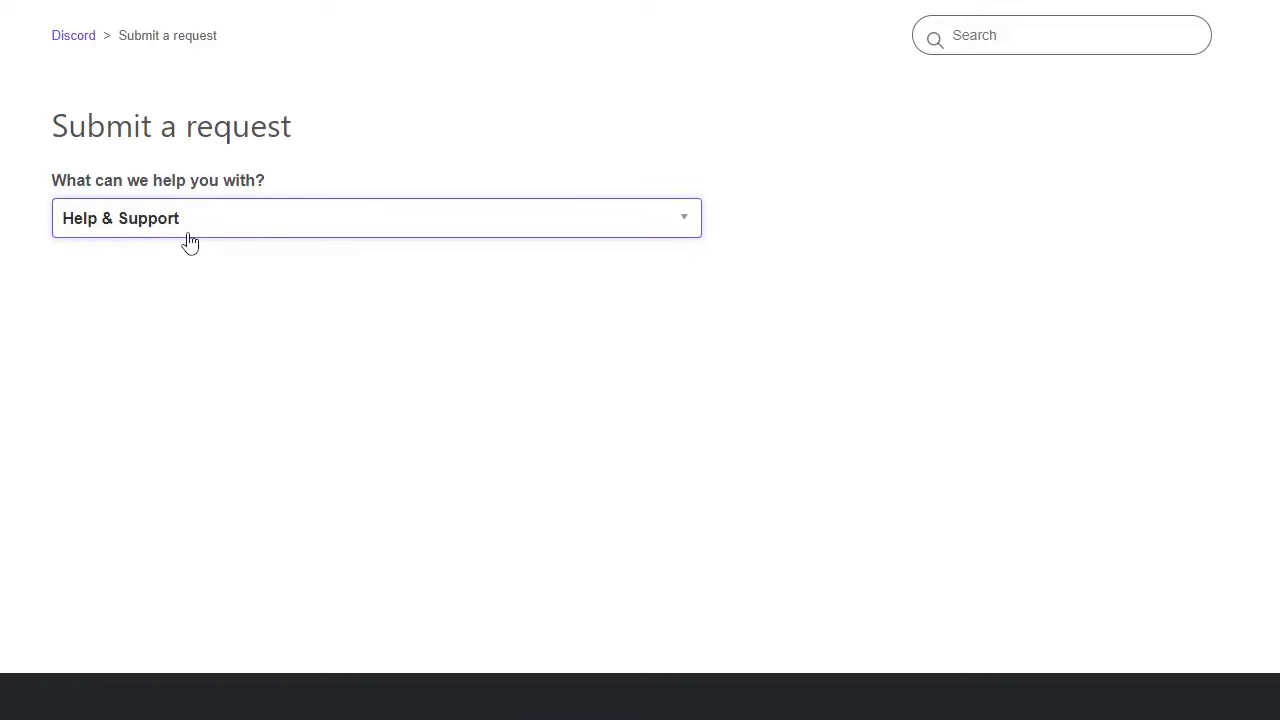
Step: Set the type of question to Discord Account Credentials and the credentials issue to Forgot Email
scroll(189, 240, "down", 1)
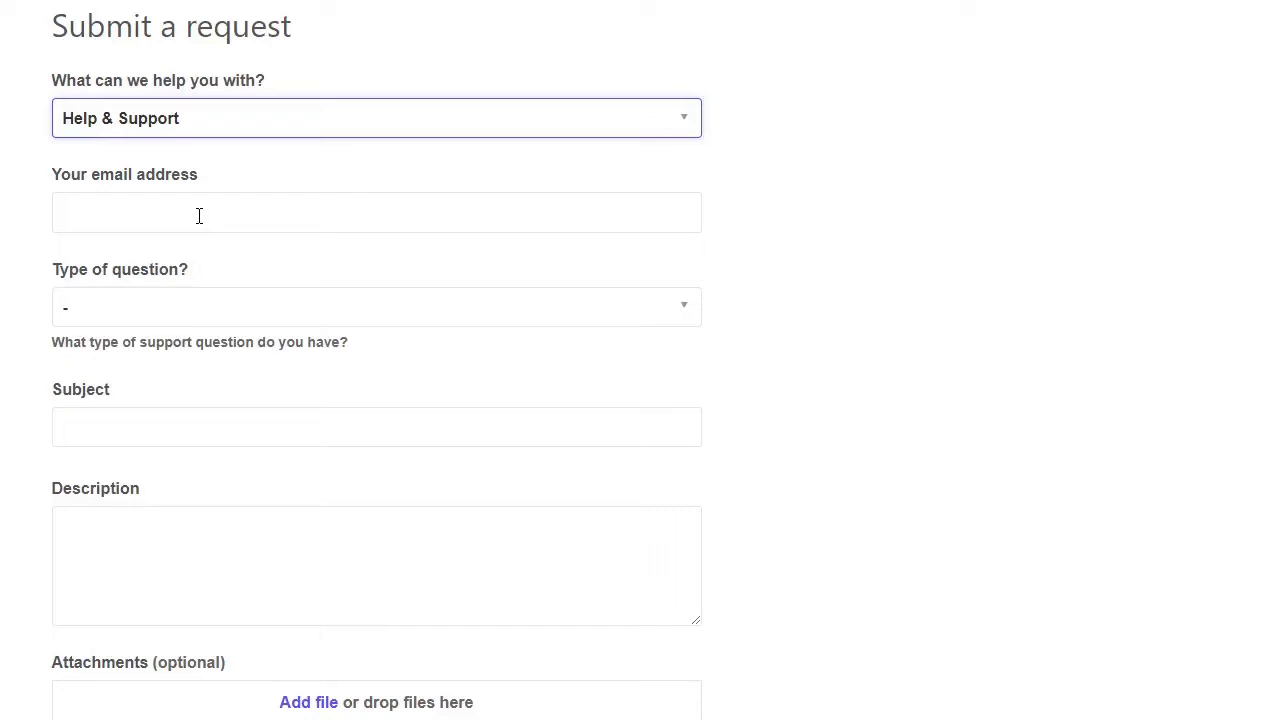
left_click(157, 320)
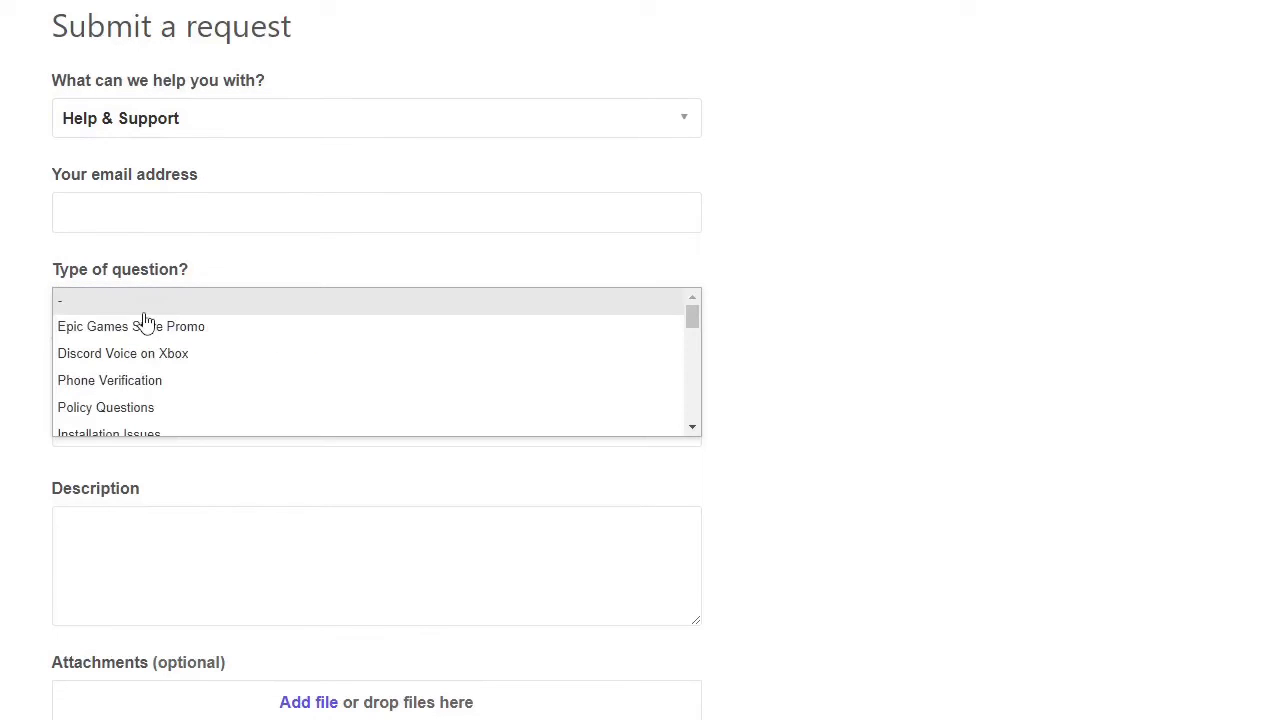
scroll(148, 400, "down", 1)
left_click(150, 490)
left_click(165, 535)
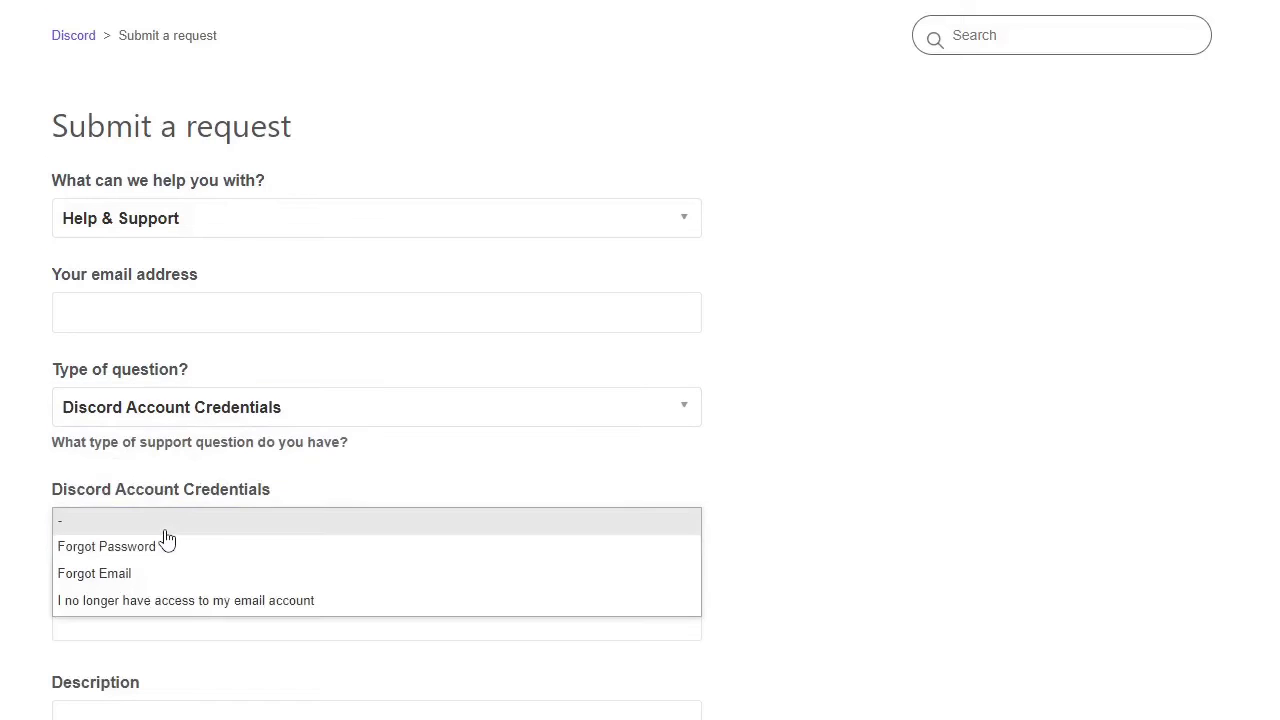
left_click(131, 580)
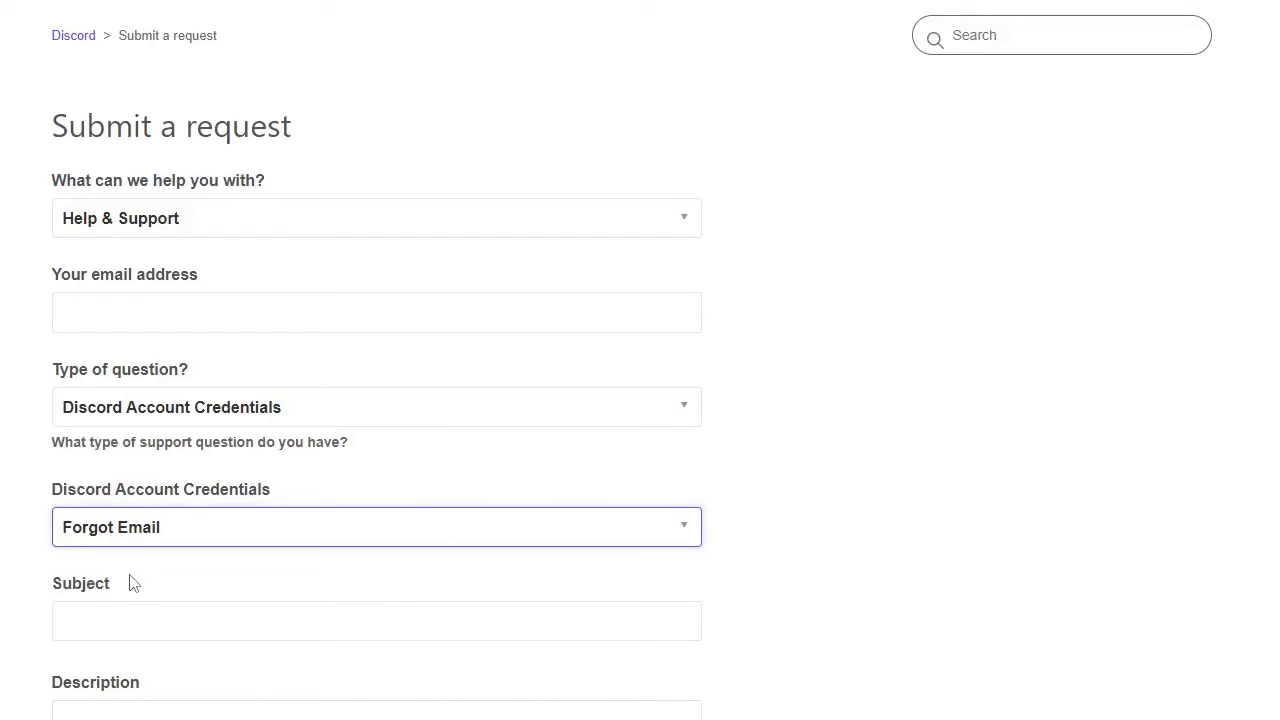
Step: Enter "Unfortunately I forgot my password and email as well, HELP" as the request's subject
scroll(183, 571, "down", 2)
left_click(221, 434)
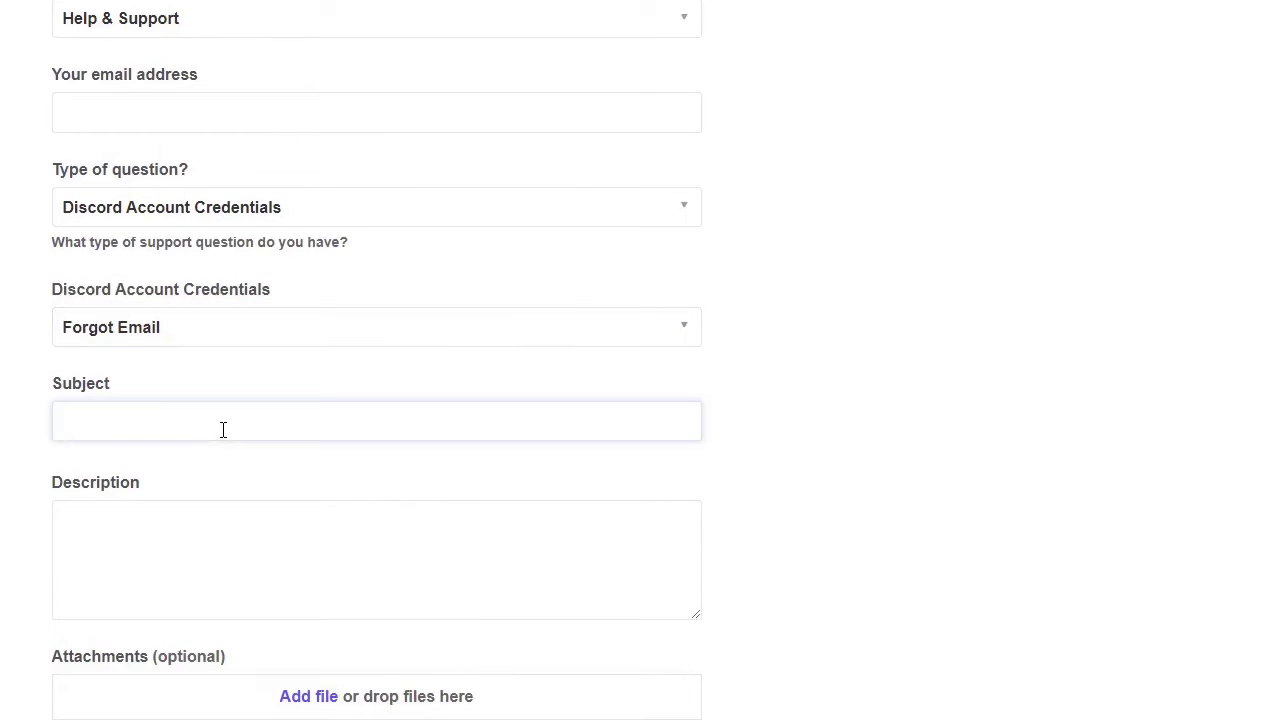
key("ctrl+v")
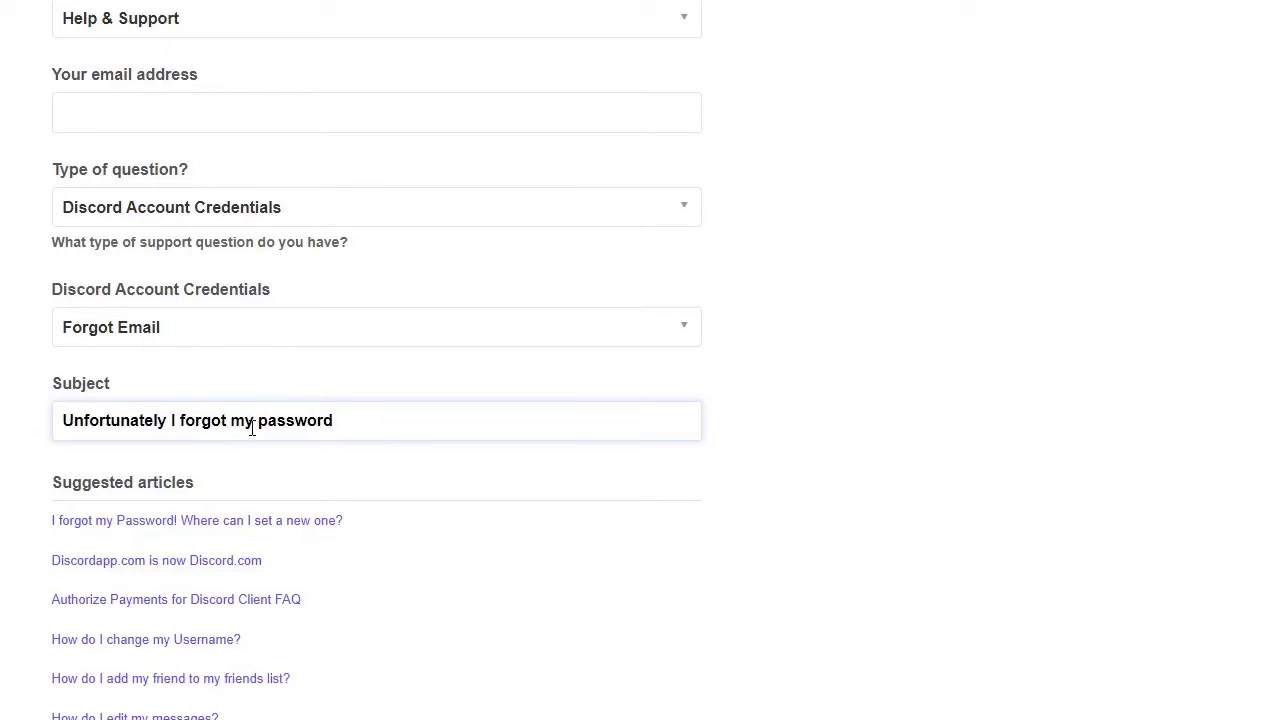
type("and em.ail as")
key("BackSpace")
key("BackSpace")
key("BackSpace")
key("BackSpace")
key("BackSpace")
key("BackSpace")
key("BackSpace")
type("ail as")
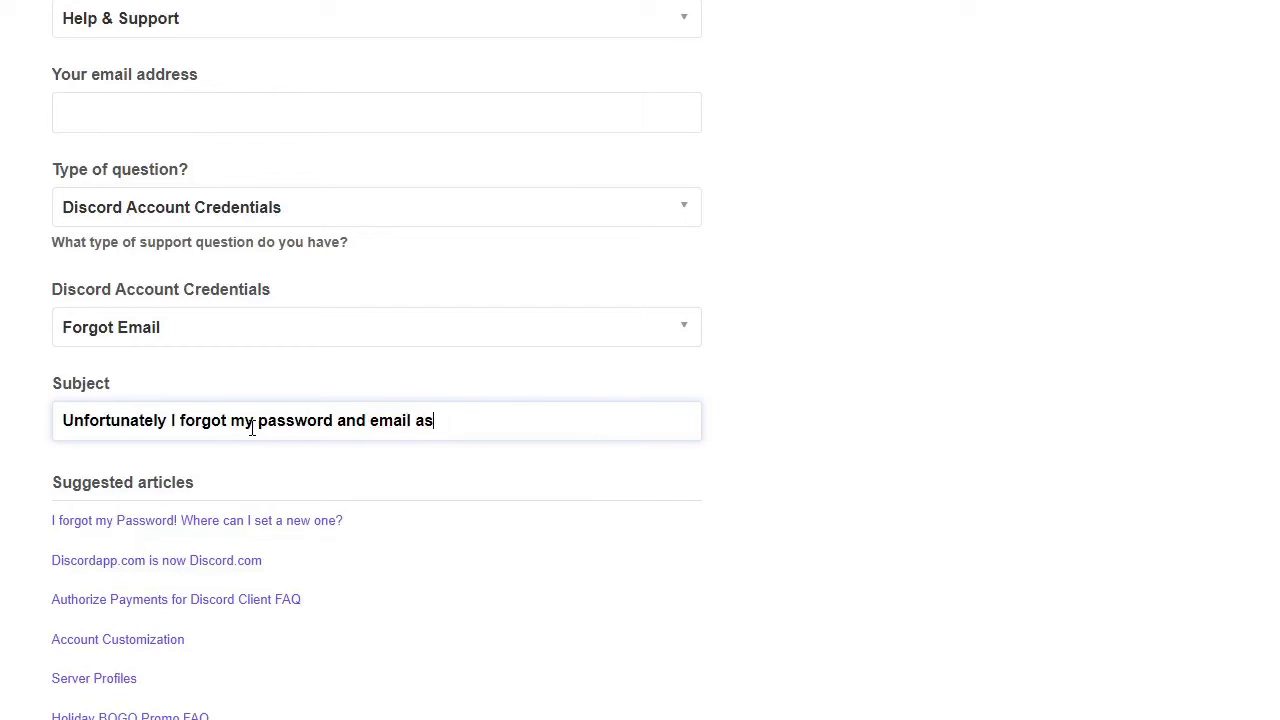
type(" well, HELP")
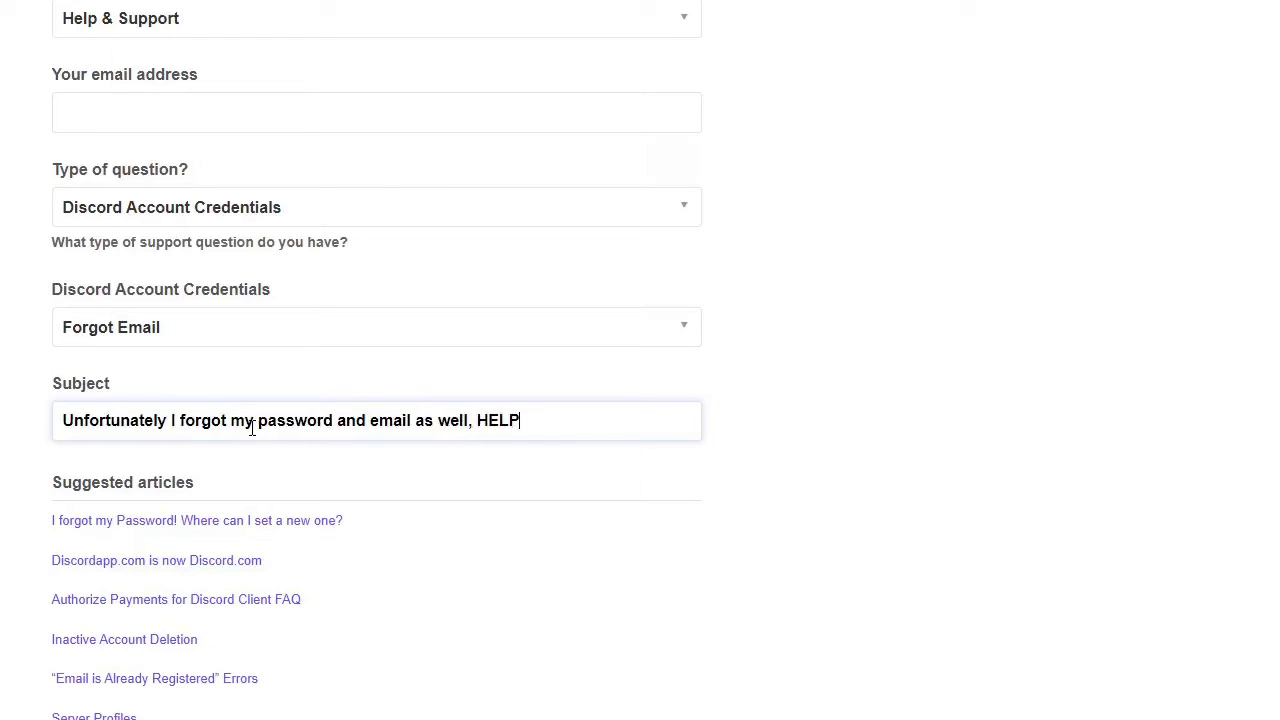
Step: Paste the prepared message beginning "Hi Discord Support, I forgot my password and I don't have access to my email" into the description
scroll(6, 420, "down", 3)
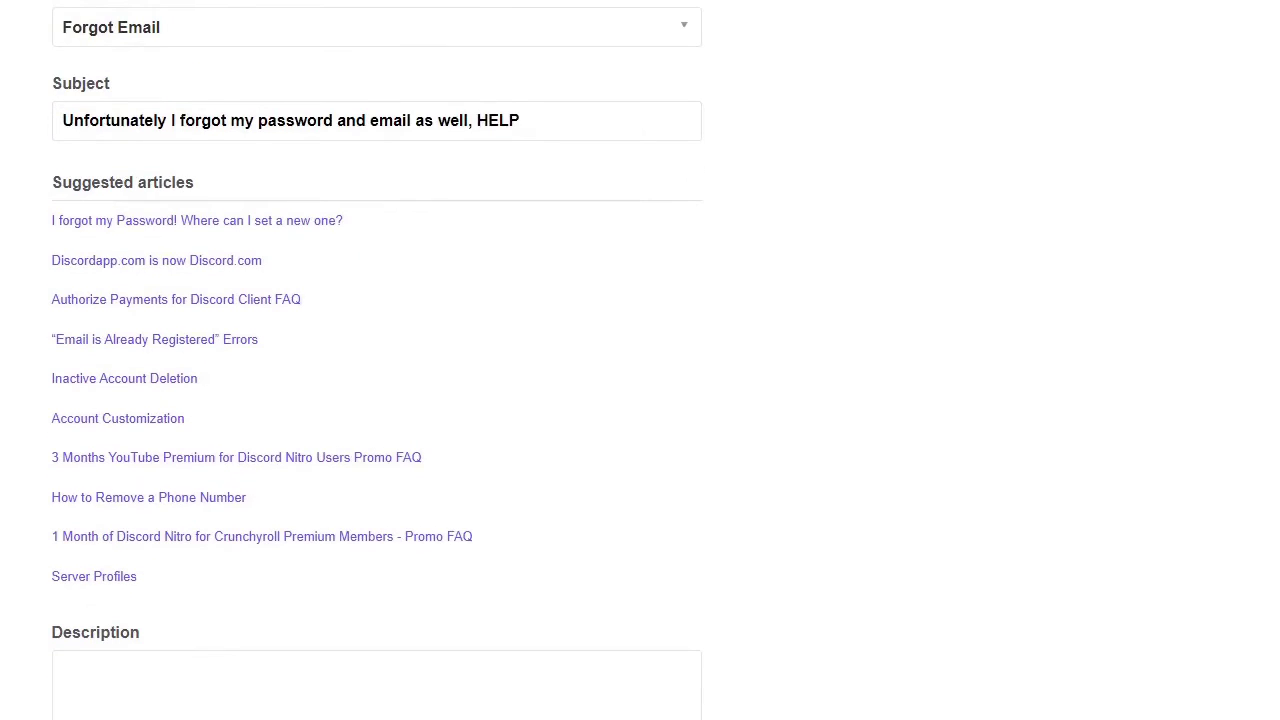
scroll(74, 537, "down", 3)
left_click(120, 383)
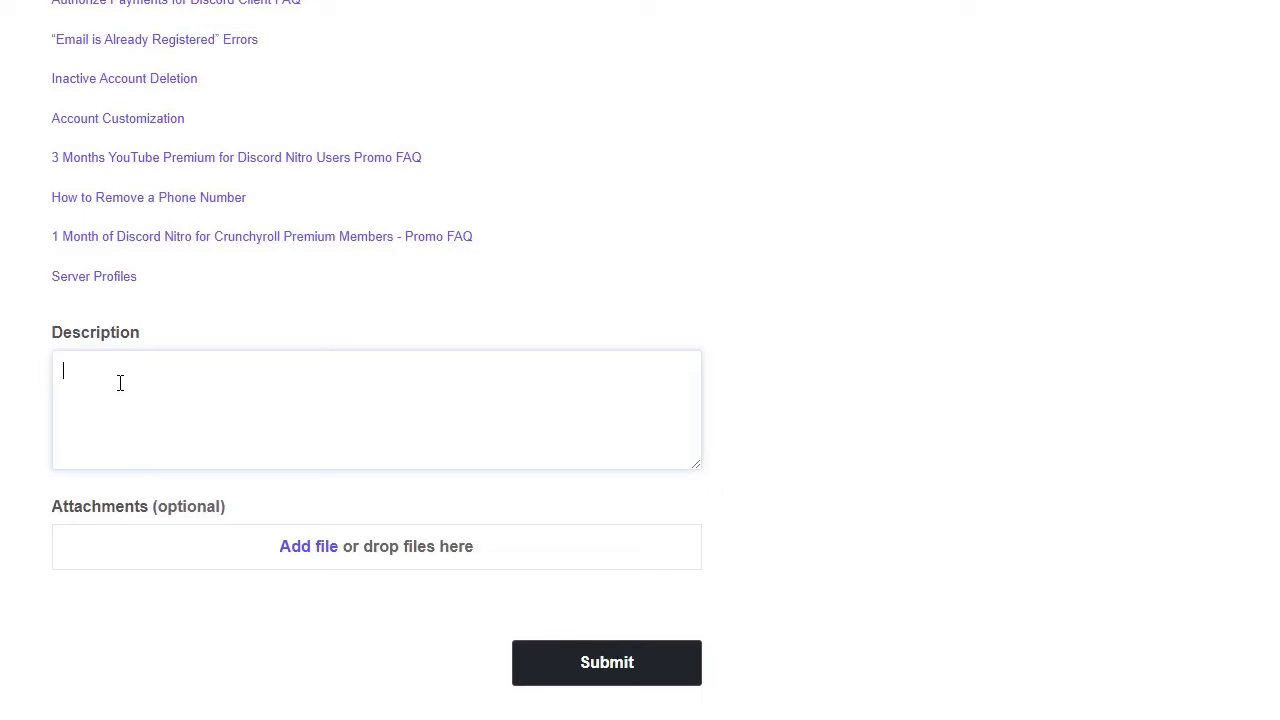
scroll(120, 383, "down", 2)
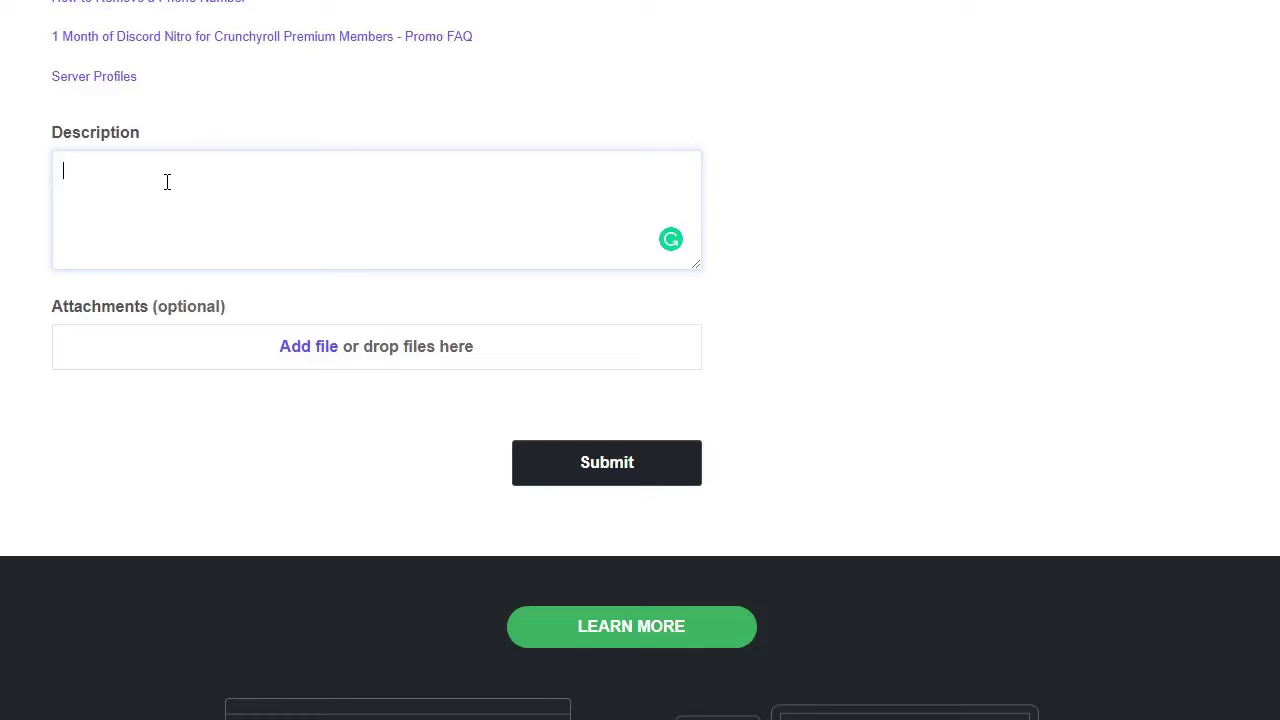
right_click(166, 185)
left_click(214, 337)
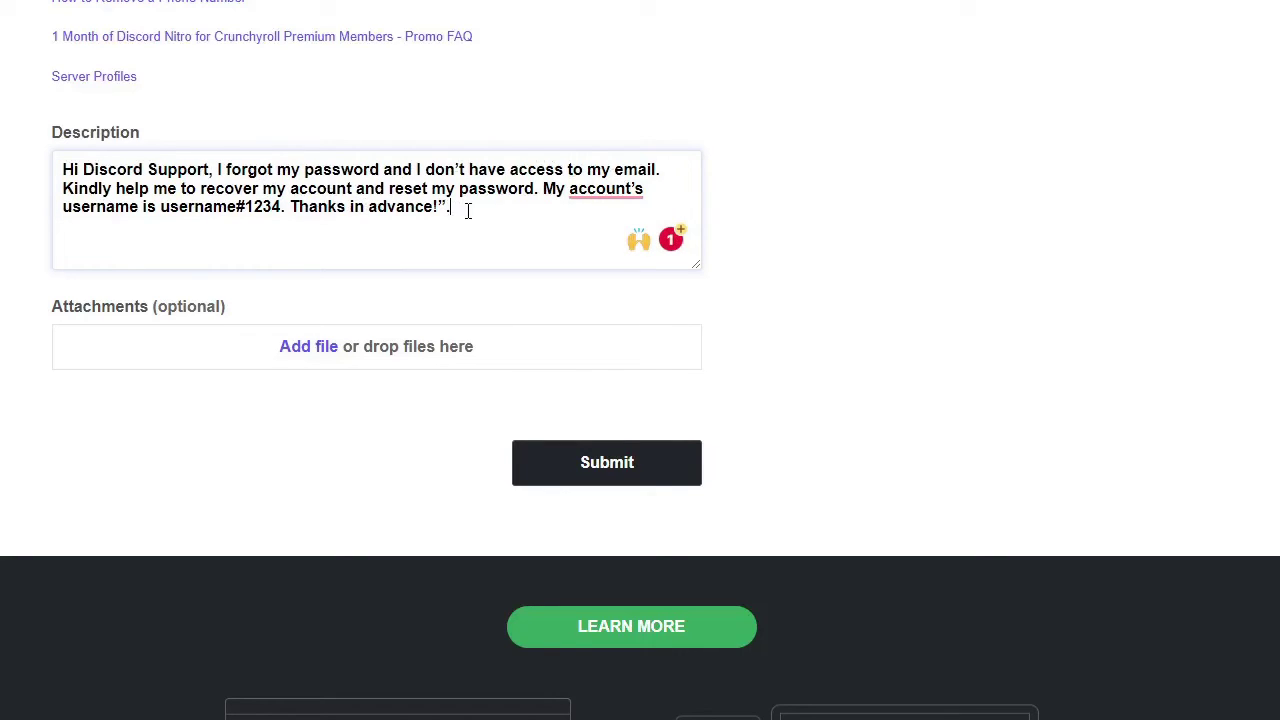
Step: Highlight the placeholder username and tag in the description, and clear the selection
mouse_move(584, 196)
left_click_drag(160, 207, 281, 208)
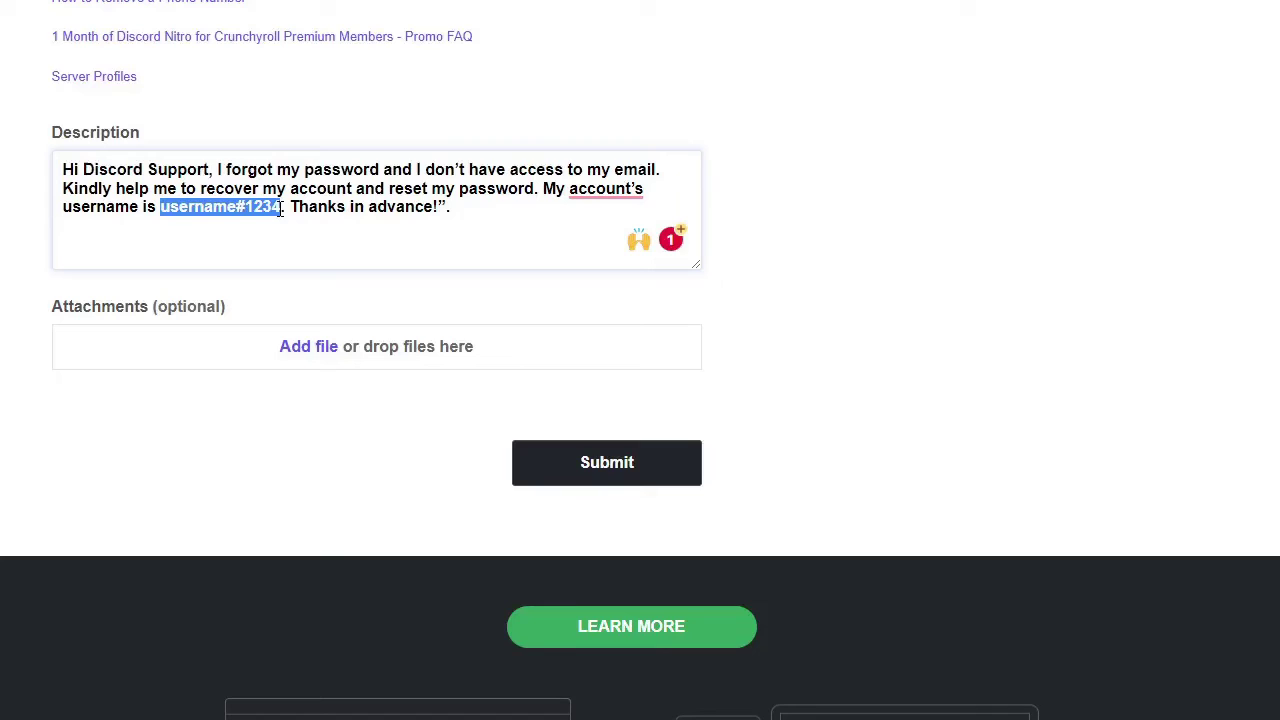
left_click(271, 227)
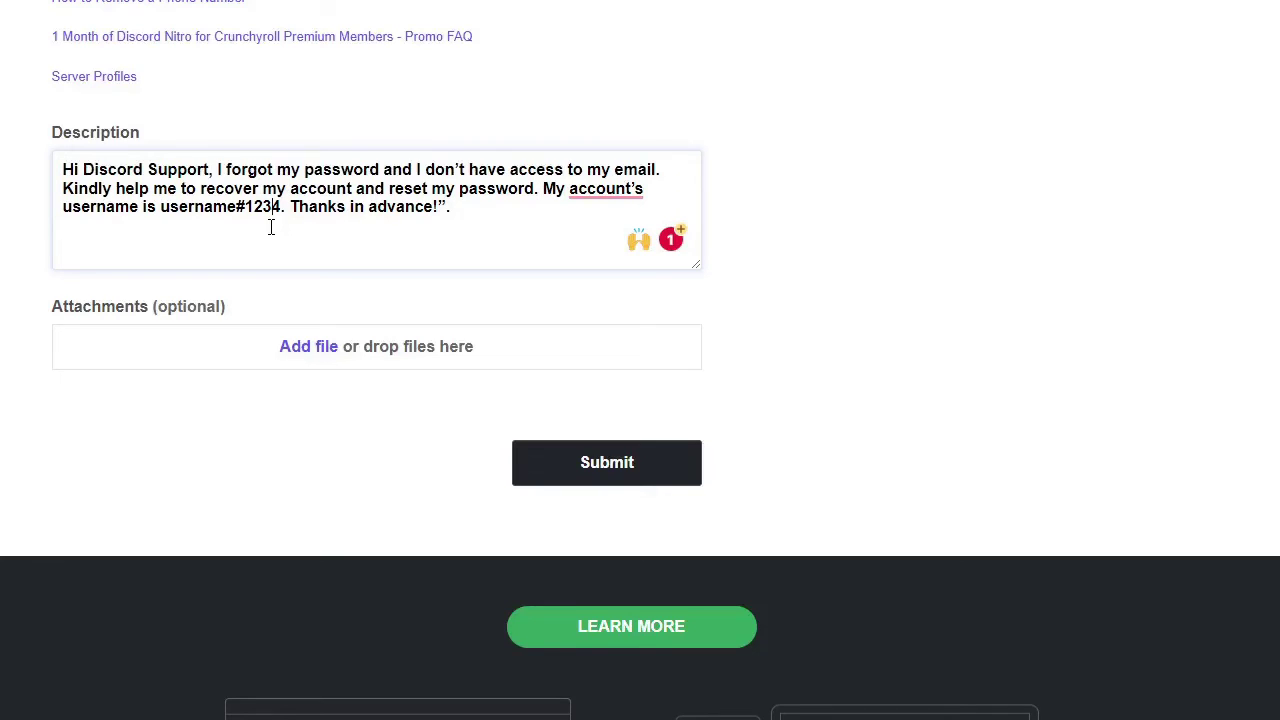
left_click(258, 290)
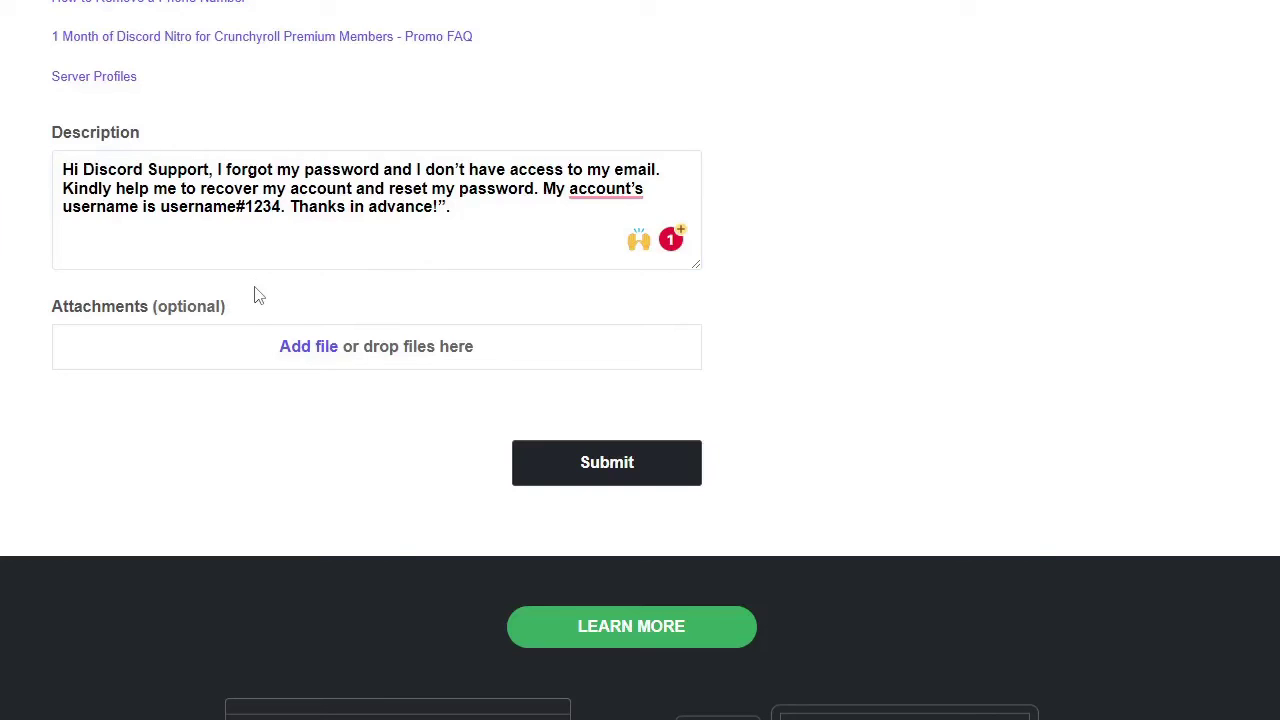